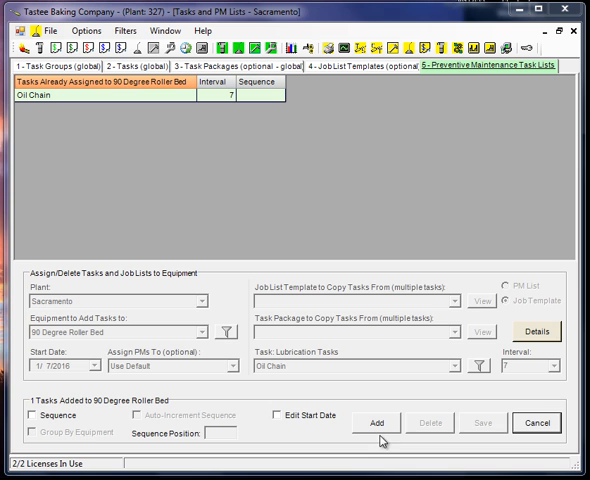
Add a new roller bed task with start date 1/1/2016 and PMs assigned to the technician
{"action": "left_click", "coordinate": [377, 428]}
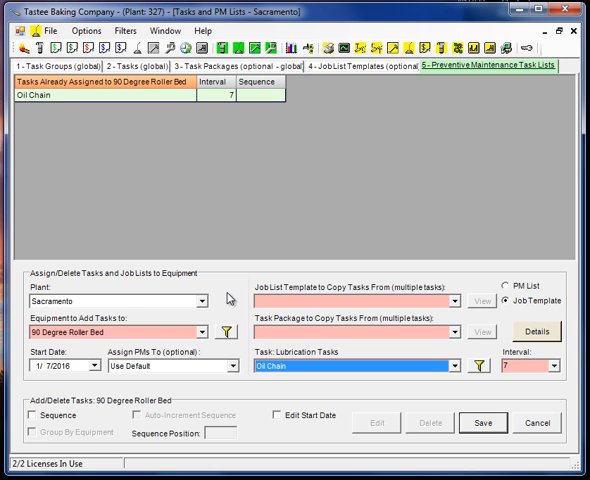
{"action": "left_click", "coordinate": [95, 366]}
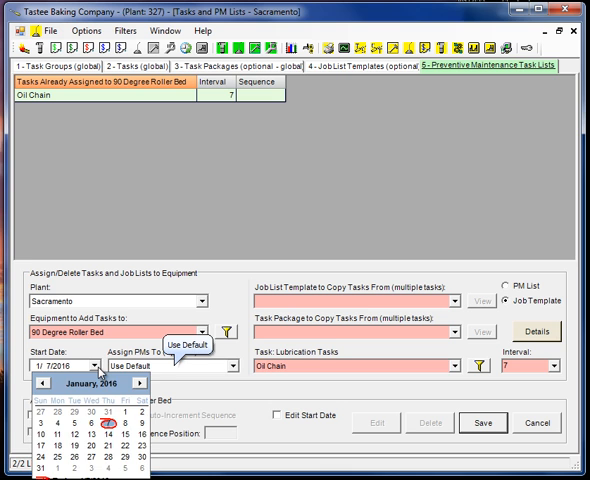
{"action": "left_click", "coordinate": [125, 412]}
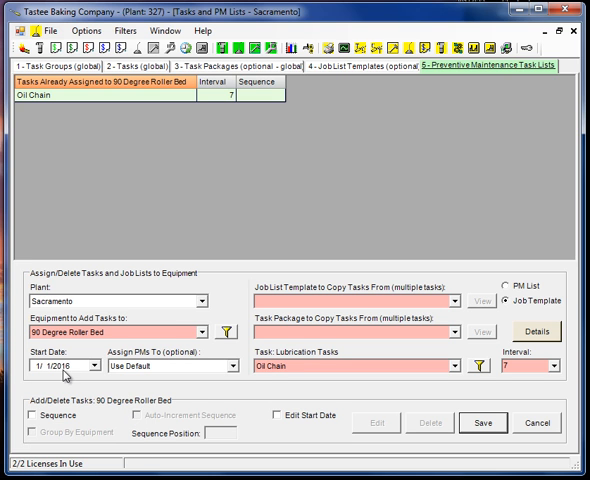
{"action": "left_click", "coordinate": [232, 366]}
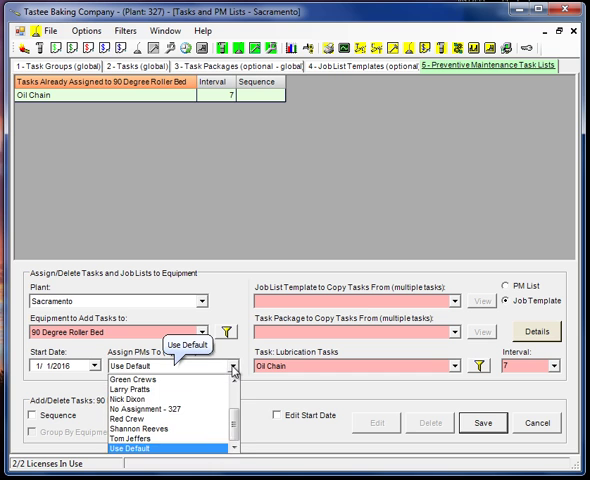
{"action": "left_click", "coordinate": [130, 400]}
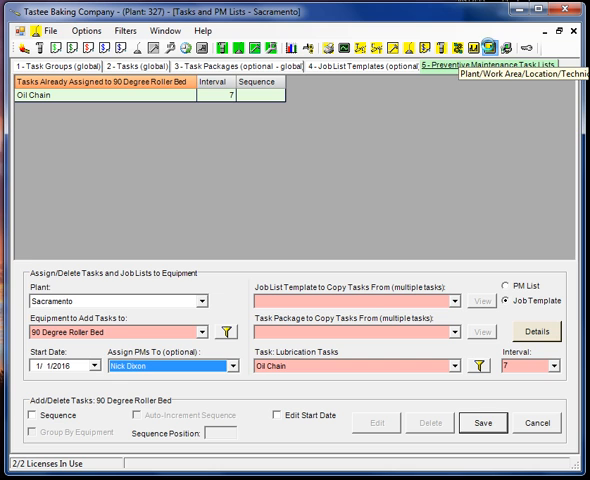
Review the Donut Cooler/Make Up work area and technician records, then close that window
{"action": "left_click", "coordinate": [489, 47]}
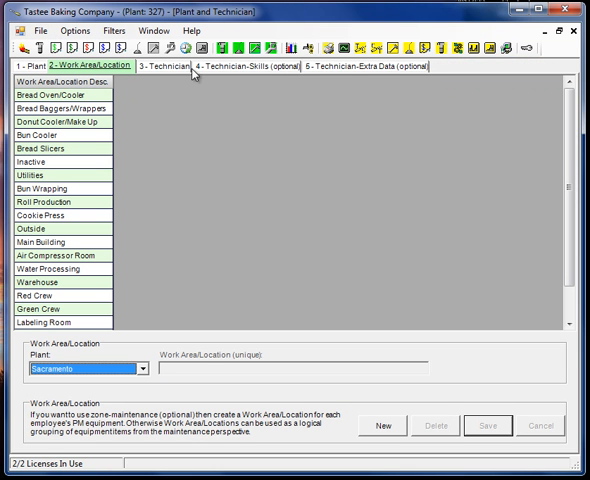
{"action": "left_click", "coordinate": [70, 122]}
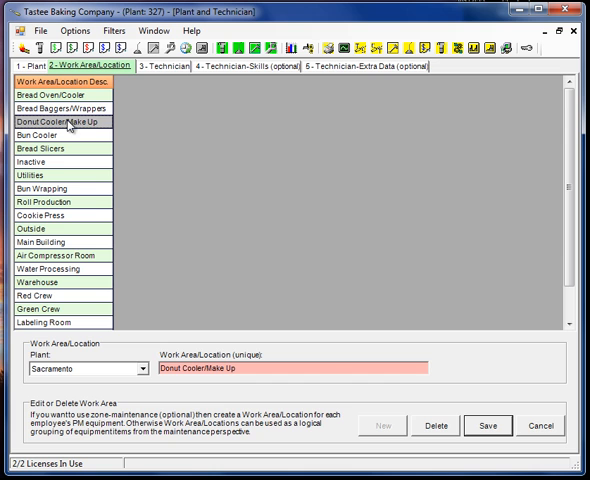
{"action": "left_click", "coordinate": [163, 66]}
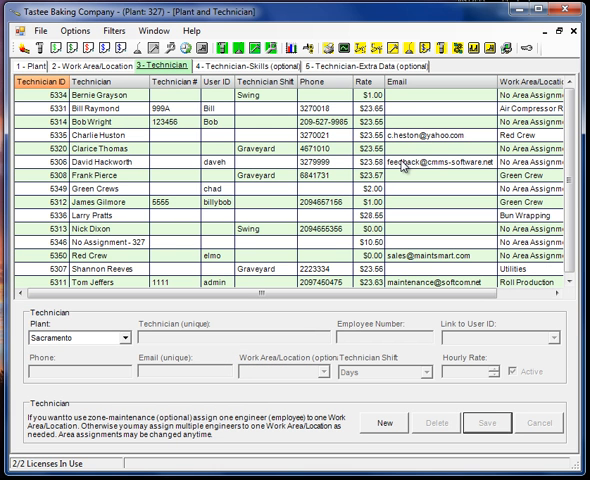
{"action": "left_click", "coordinate": [415, 94]}
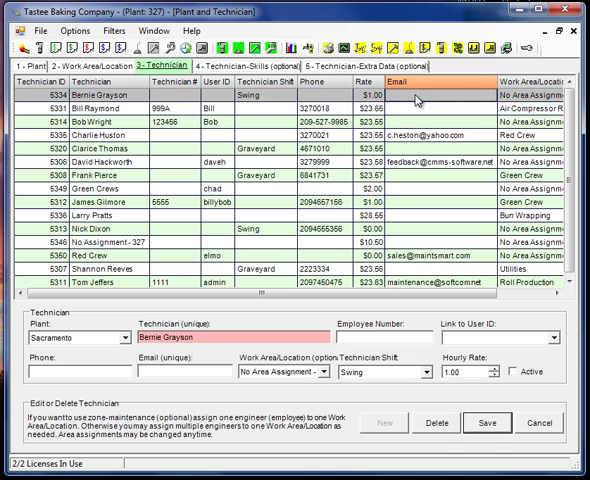
{"action": "left_click", "coordinate": [525, 108]}
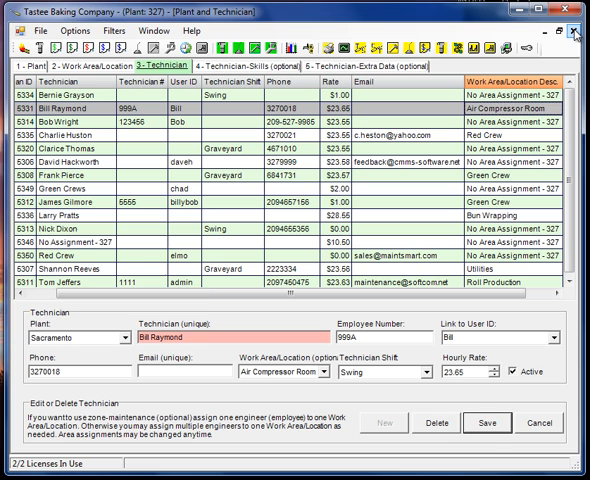
{"action": "left_click", "coordinate": [573, 31]}
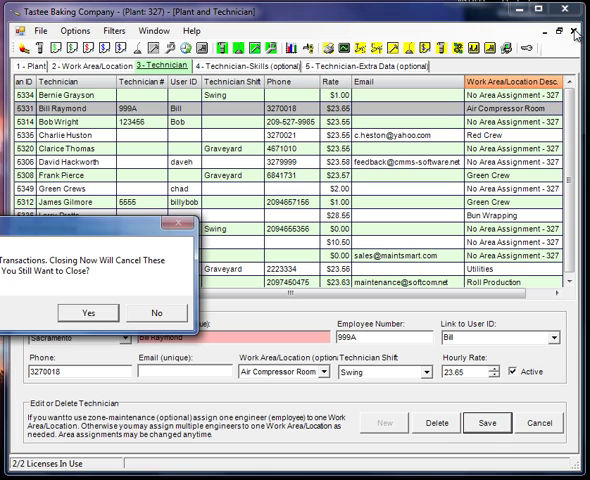
Discard the pending edits and save Lubricate Rollers with interval 60 to the roller bed
{"action": "left_click", "coordinate": [88, 312]}
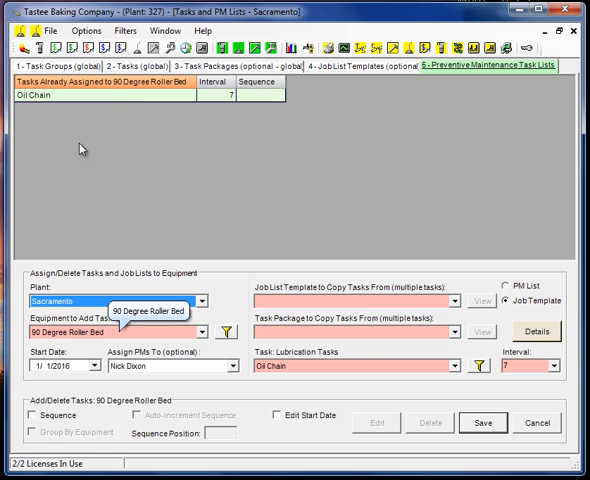
{"action": "left_click", "coordinate": [455, 366]}
{"action": "left_click", "coordinate": [366, 389]}
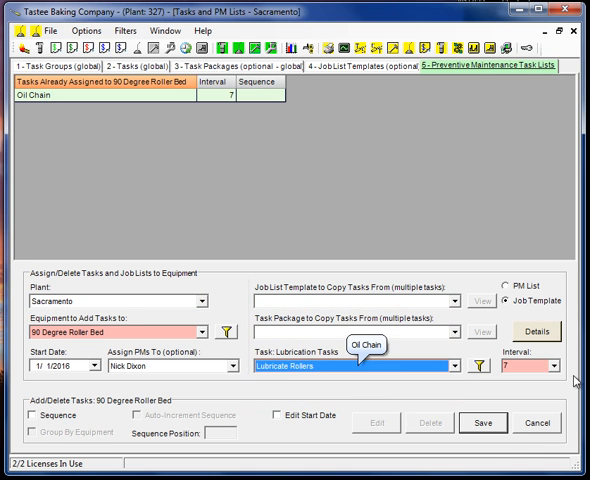
{"action": "left_click", "coordinate": [557, 368]}
{"action": "left_click", "coordinate": [517, 418]}
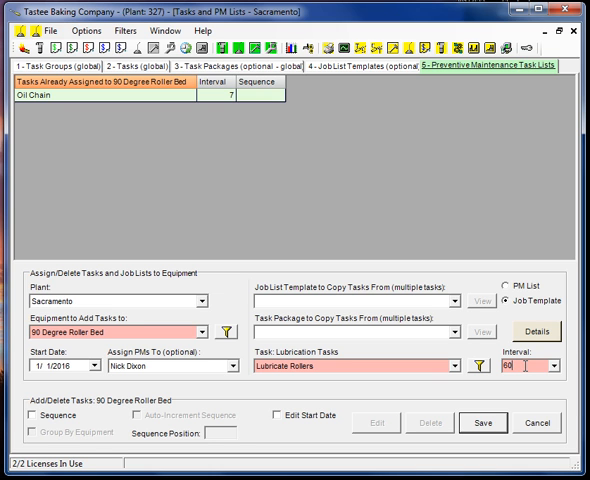
{"action": "left_click", "coordinate": [483, 423]}
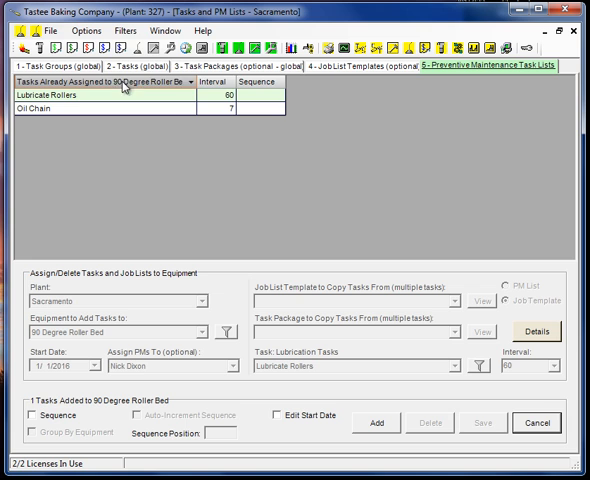
From Validate PM Tasks, print the PM list by assigned personnel, review it, and close it
{"action": "left_click", "coordinate": [140, 48]}
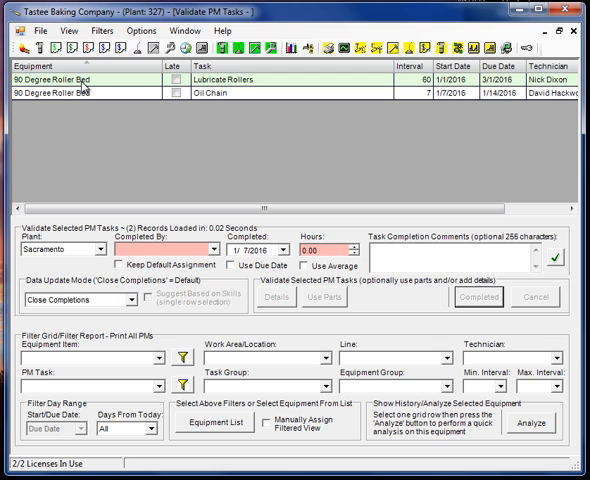
{"action": "left_click", "coordinate": [41, 31]}
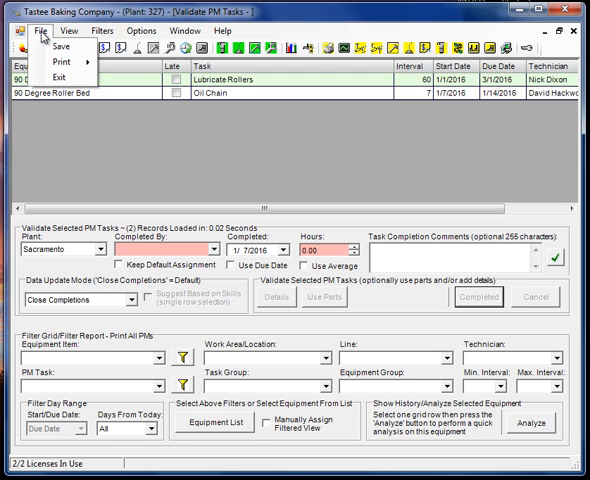
{"action": "mouse_move", "coordinate": [62, 62]}
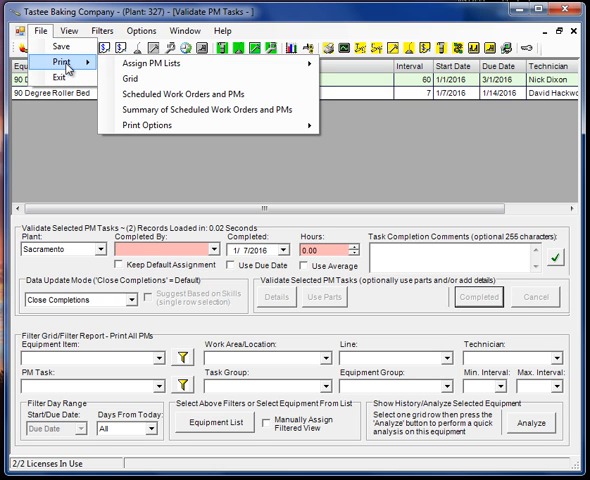
{"action": "mouse_move", "coordinate": [175, 63]}
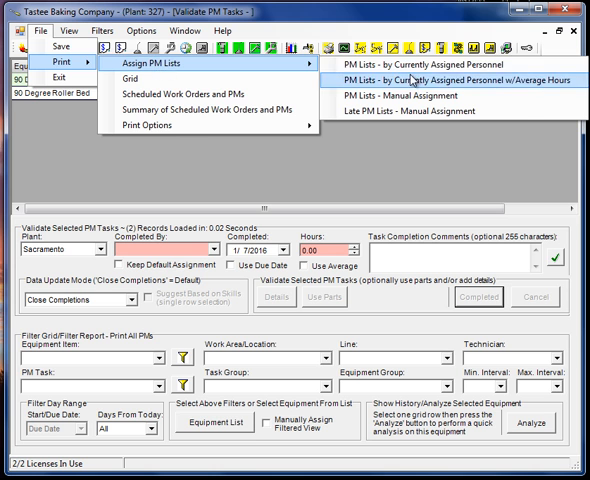
{"action": "left_click", "coordinate": [410, 80]}
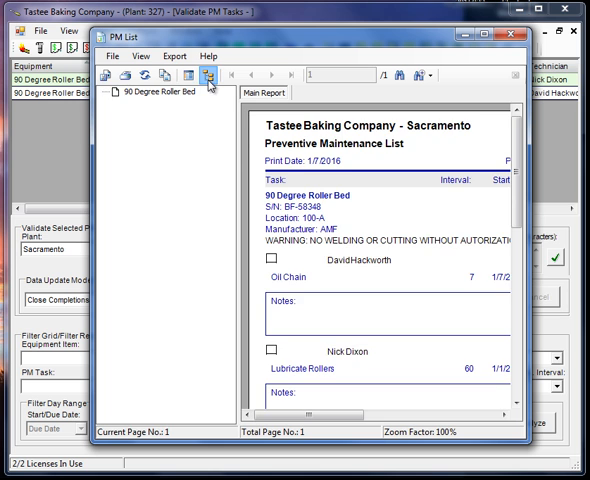
{"action": "left_click", "coordinate": [211, 80]}
{"action": "mouse_move", "coordinate": [528, 120]}
{"action": "left_mouse_down"}
{"action": "mouse_move", "coordinate": [582, 138]}
{"action": "mouse_move", "coordinate": [571, 170]}
{"action": "left_mouse_up"}
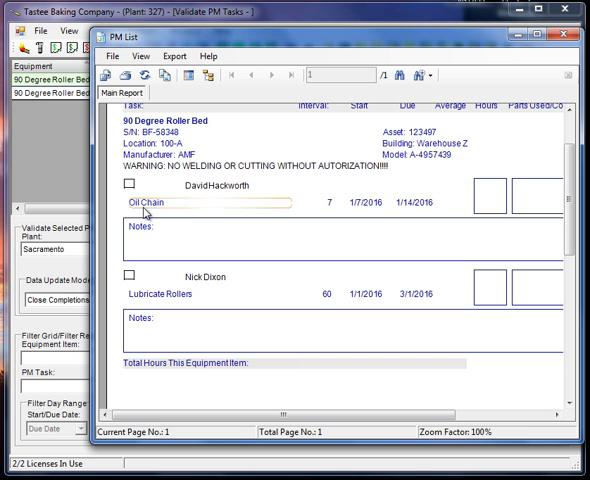
{"action": "left_click", "coordinate": [517, 36]}
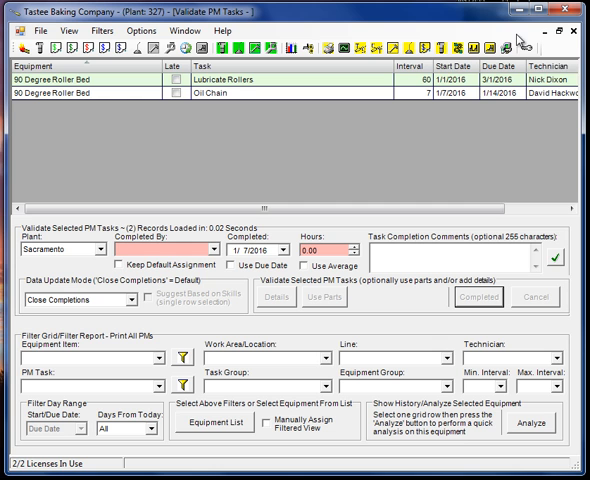
In Configure Tasks & PM Lists, save Check Oil Level In Gearbox(es) with interval 90
{"action": "left_click", "coordinate": [411, 48]}
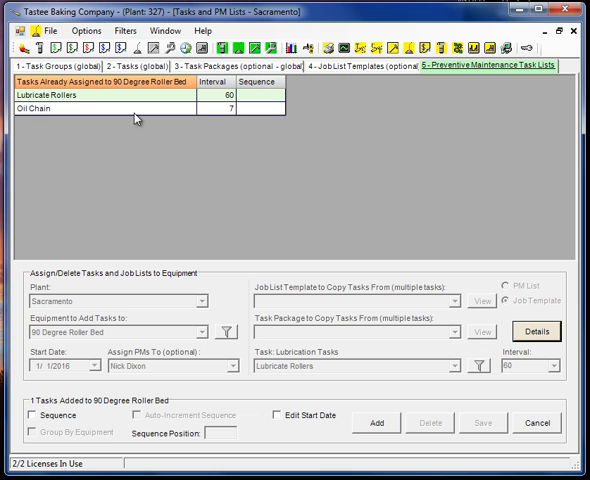
{"action": "left_click", "coordinate": [379, 424]}
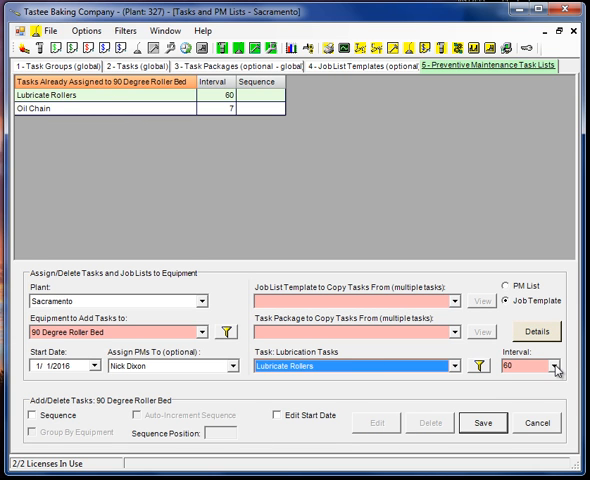
{"action": "left_click", "coordinate": [454, 366]}
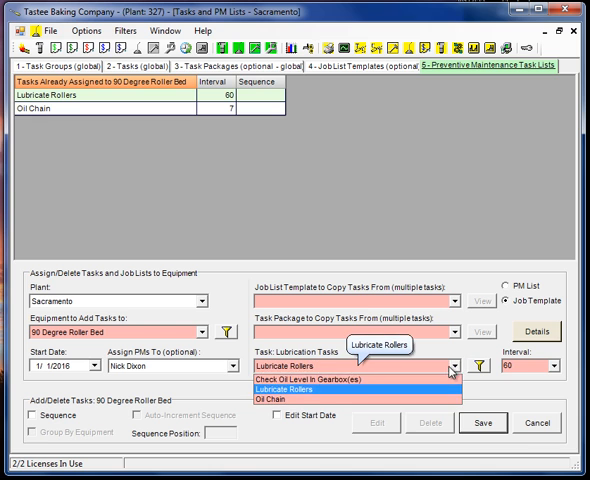
{"action": "left_click", "coordinate": [333, 381]}
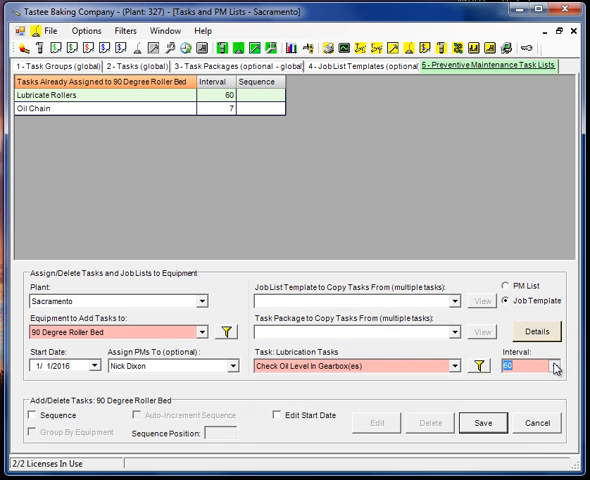
{"action": "left_click", "coordinate": [554, 366]}
{"action": "left_click", "coordinate": [510, 399]}
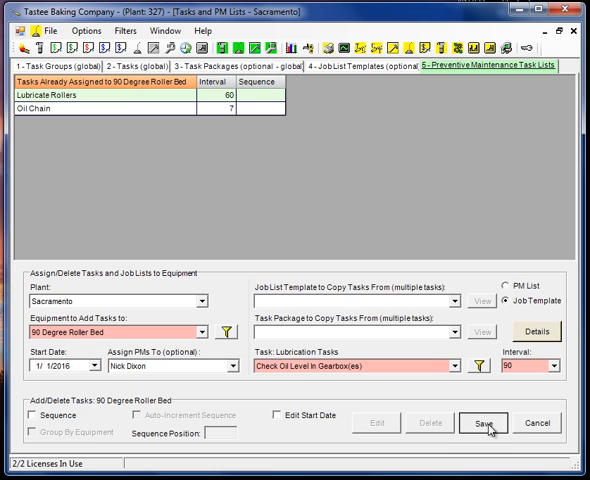
{"action": "left_click", "coordinate": [483, 423]}
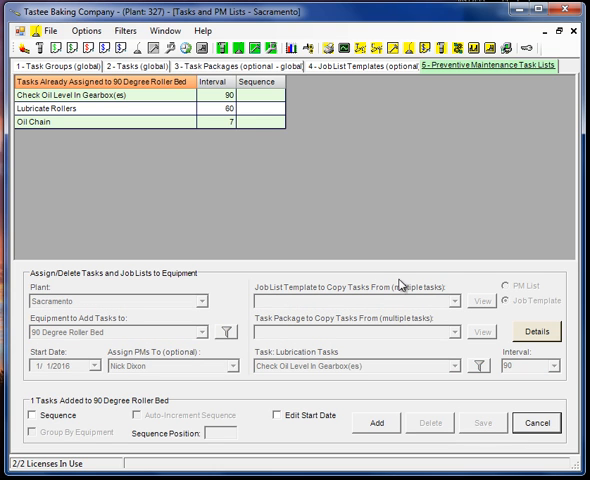
Use Change PM Interval on Lubricate Rollers to set its interval to 30
{"action": "left_click", "coordinate": [157, 109]}
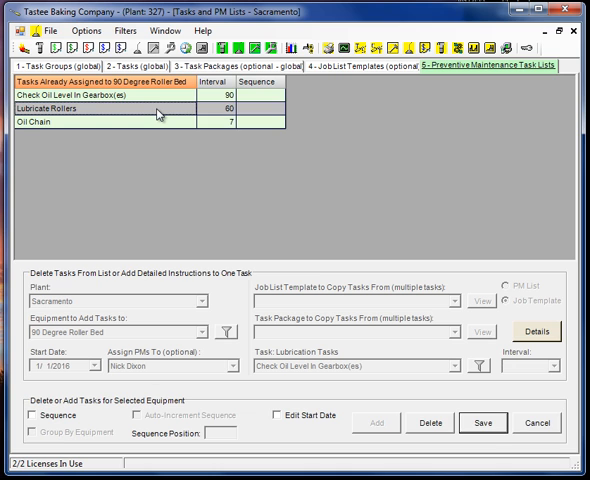
{"action": "right_click", "coordinate": [157, 112]}
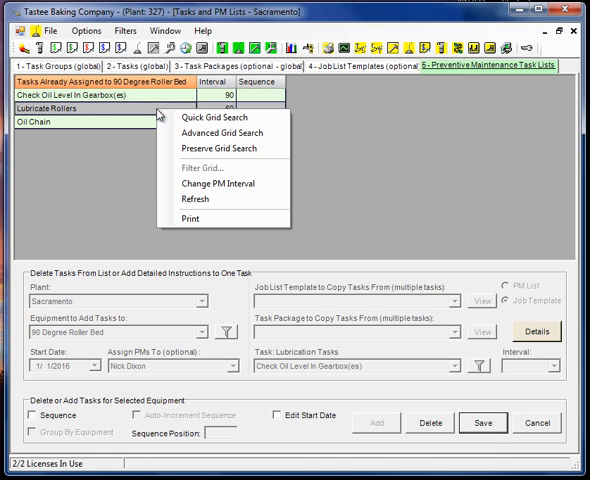
{"action": "left_click", "coordinate": [217, 184]}
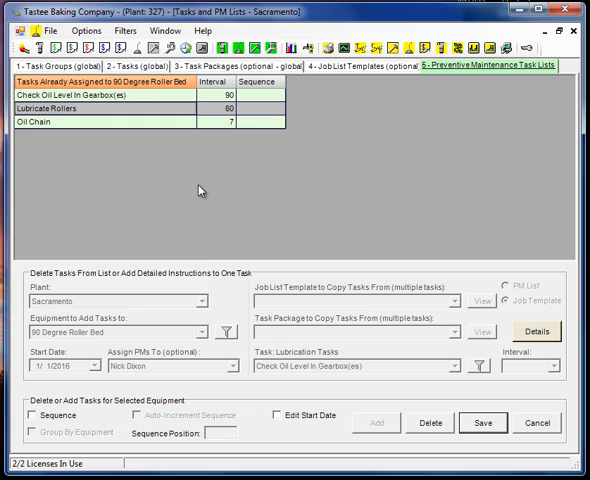
{"action": "type", "text": "3"}
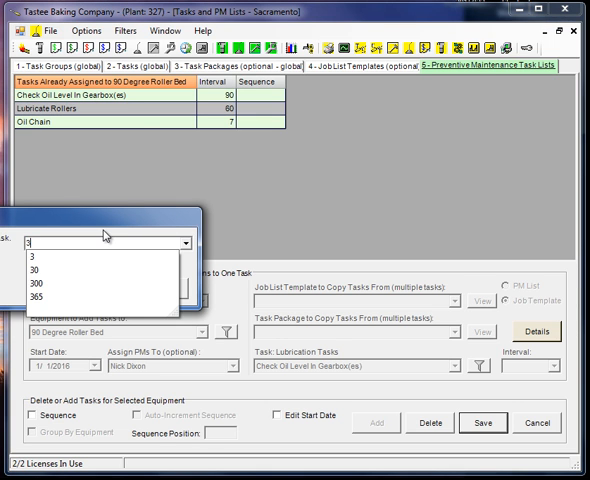
{"action": "type", "text": "0"}
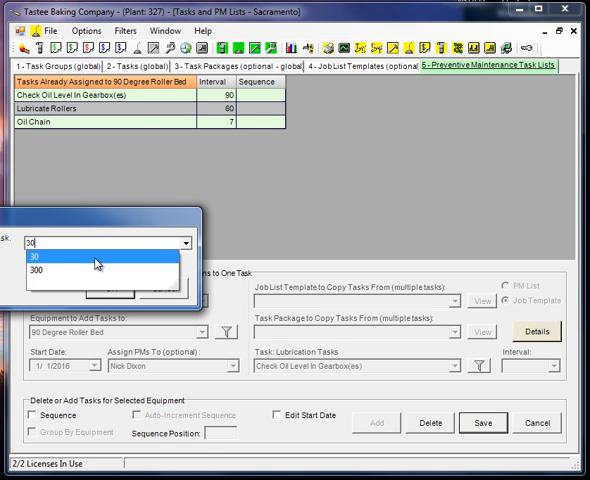
{"action": "left_click", "coordinate": [108, 292]}
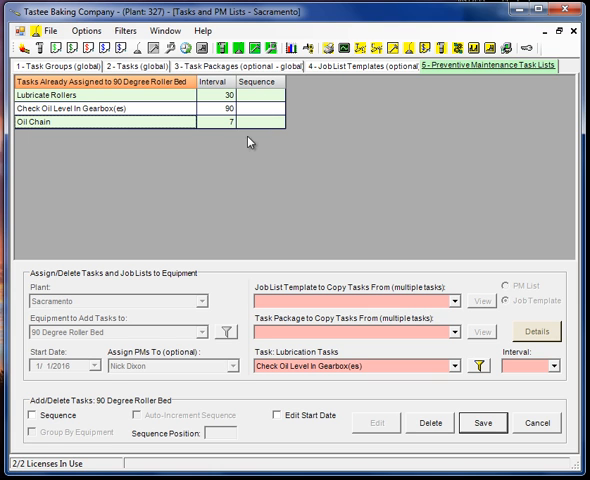
Sequence the tasks: Lubricate Rollers 1, Oil Chain 2, Check Oil Level In Gearbox(es) 3
{"action": "left_click", "coordinate": [33, 415]}
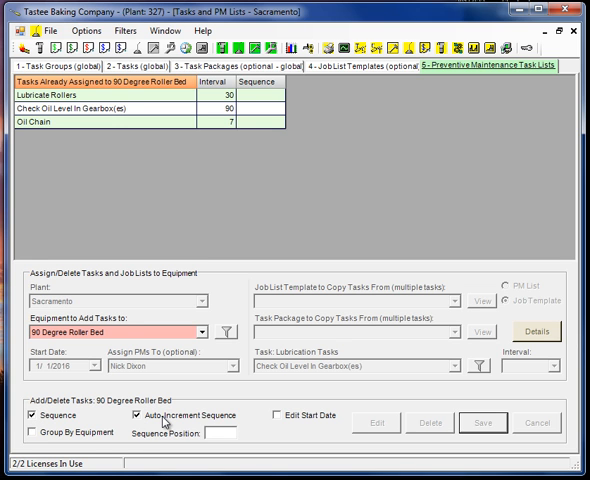
{"action": "left_click", "coordinate": [156, 95]}
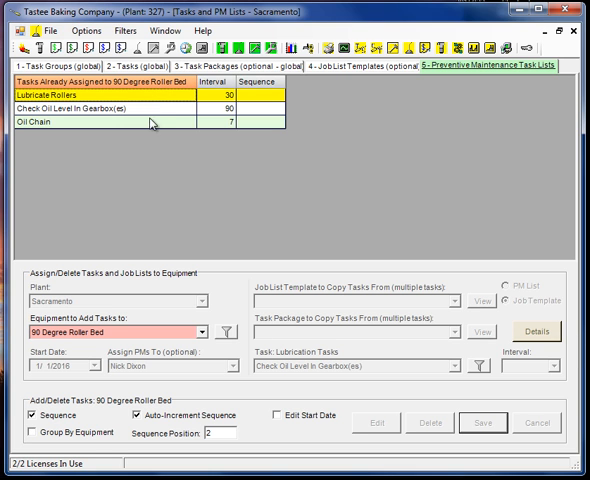
{"action": "left_click", "coordinate": [151, 121]}
{"action": "left_click", "coordinate": [150, 112]}
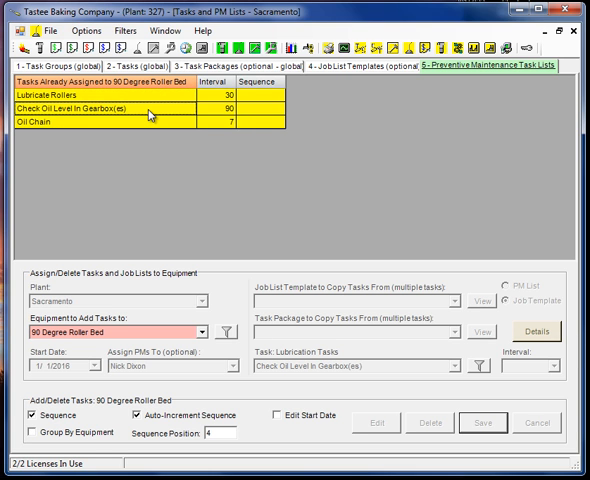
{"action": "left_click", "coordinate": [32, 415]}
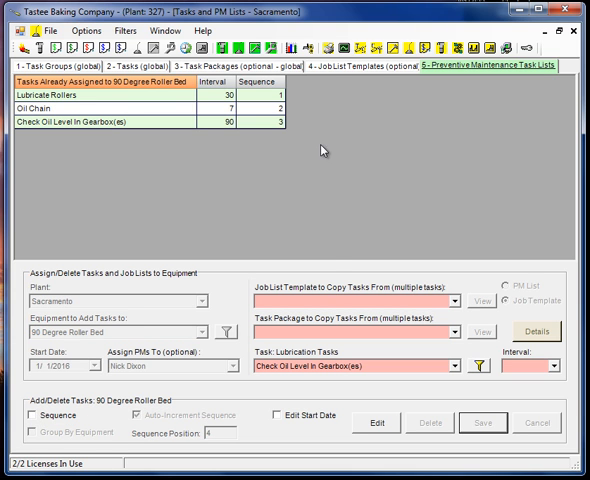